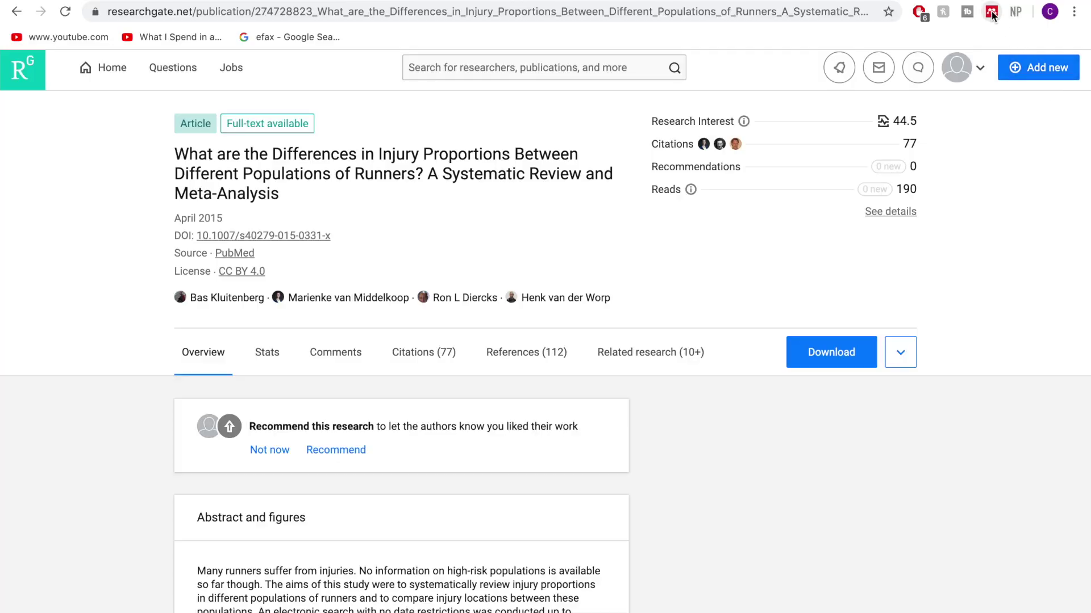
Save the runner-injury review and its PDF to My library with Web Importer, then view the PDF
left_click(992, 12)
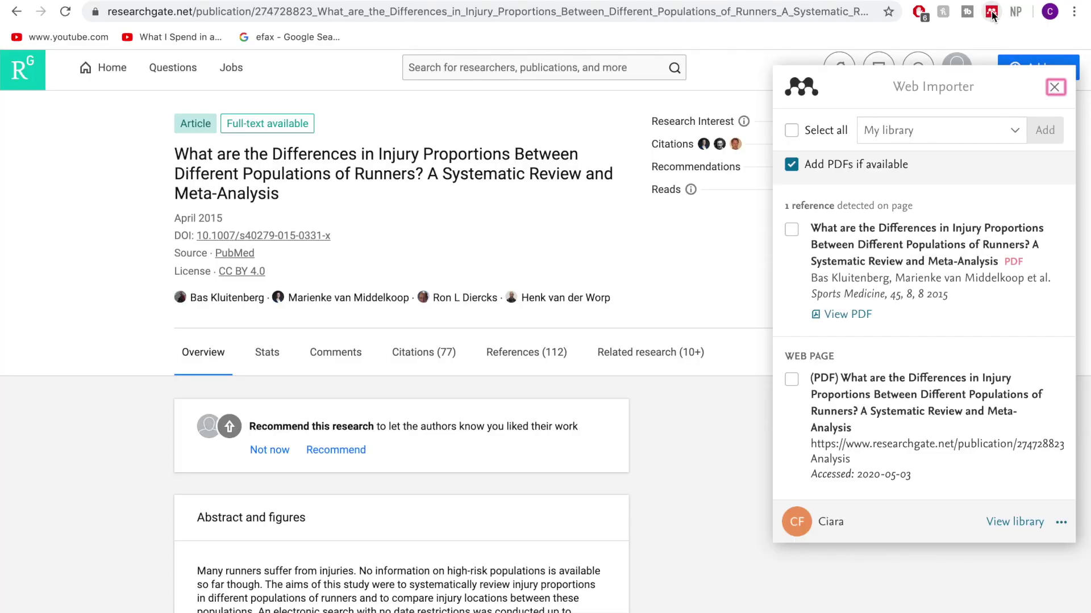
left_click(791, 230)
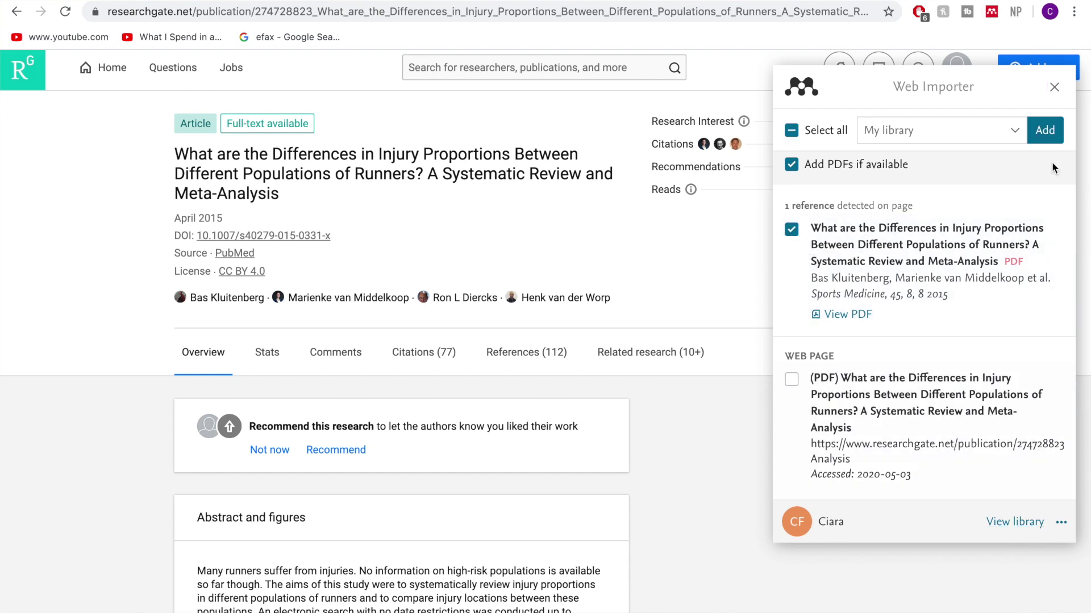
left_click(1058, 134)
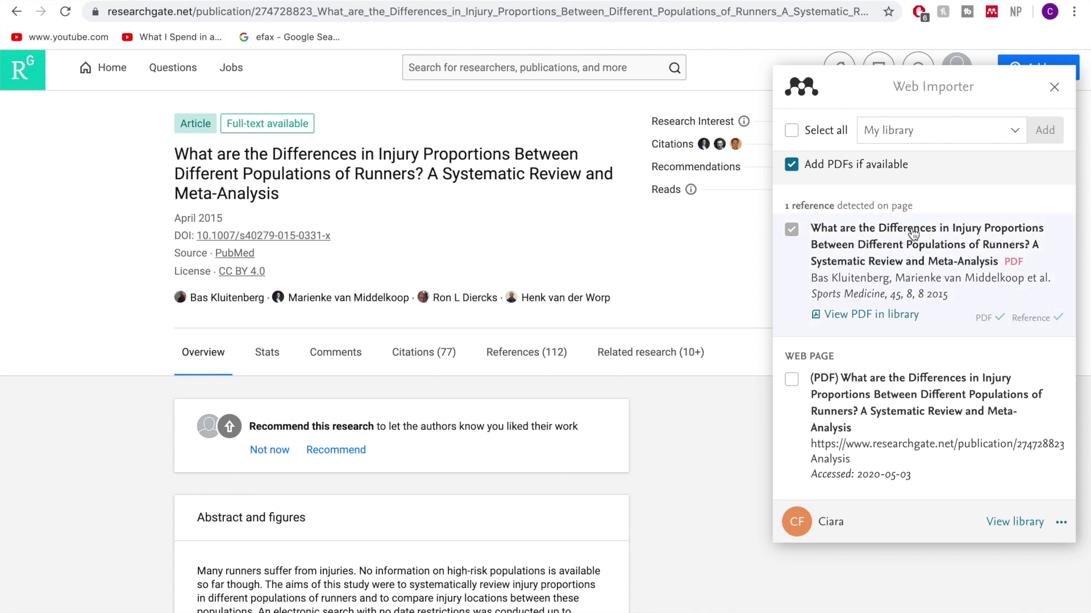
left_click(896, 317)
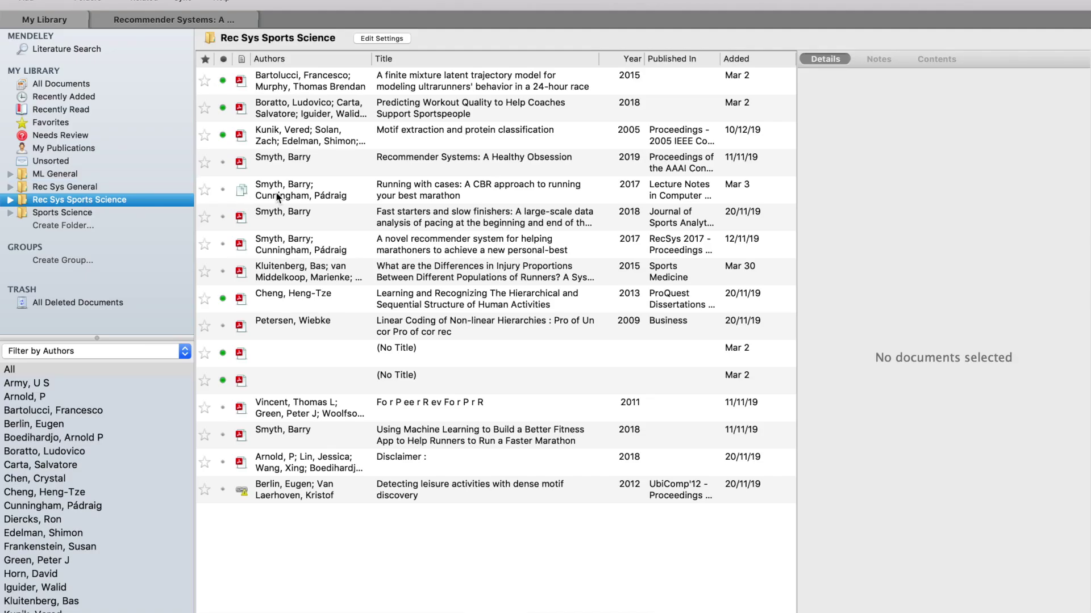
Open the 'Running with cases: A CBR approach' paper's PDF in Mendeley Desktop
left_click(279, 193)
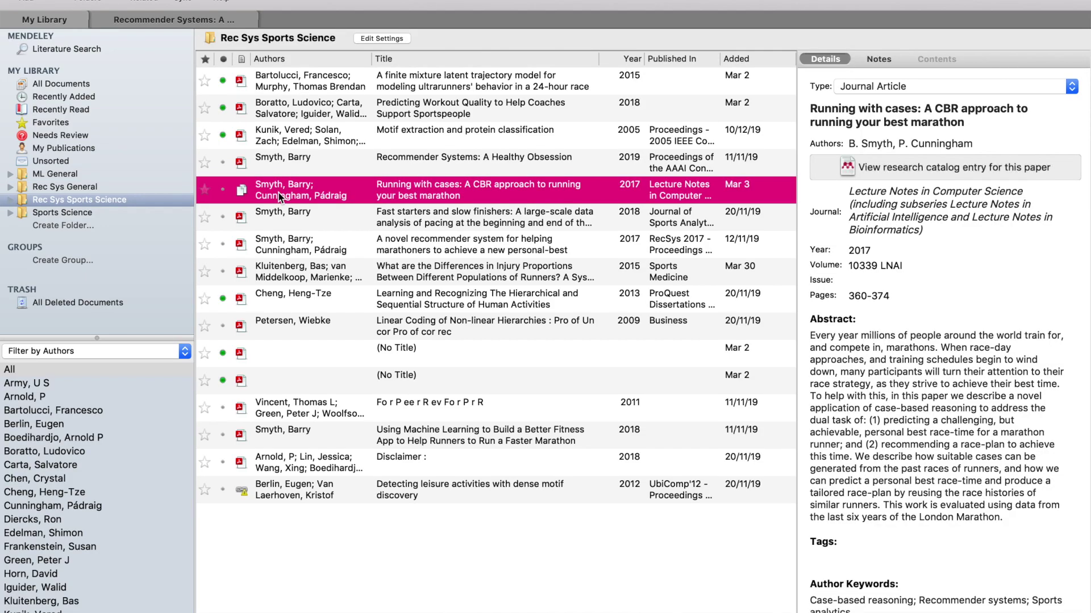
double_click(384, 195)
scroll(383, 189, "up", 5)
scroll(383, 190, "down", 5)
Highlight the pacing-plan passage in section 2.2 of the paper
left_click_drag(244, 207, 382, 319)
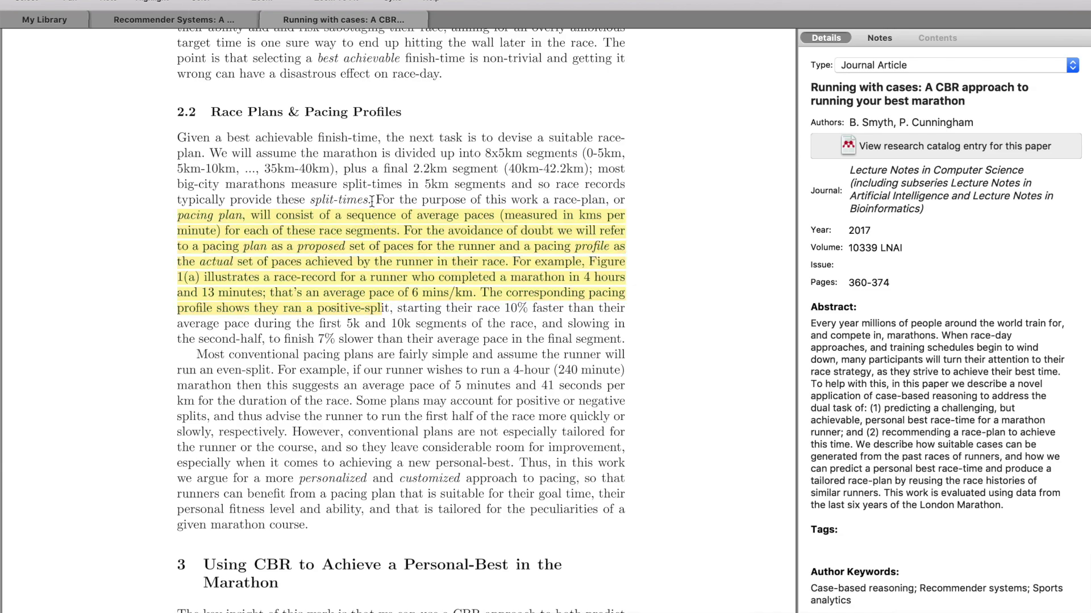
scroll(372, 200, "up", 15)
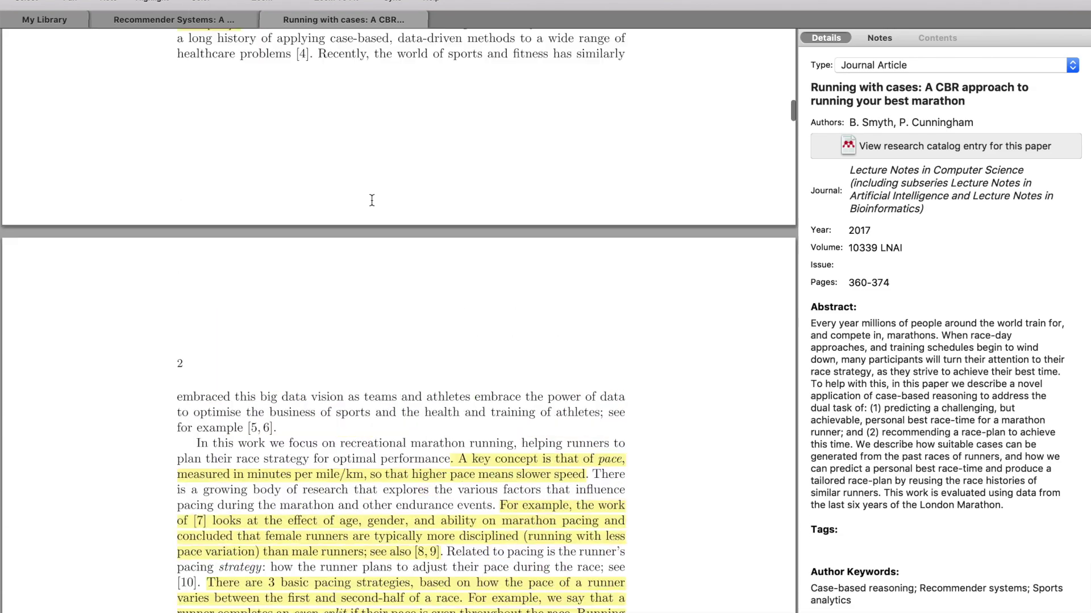
scroll(371, 200, "up", 10)
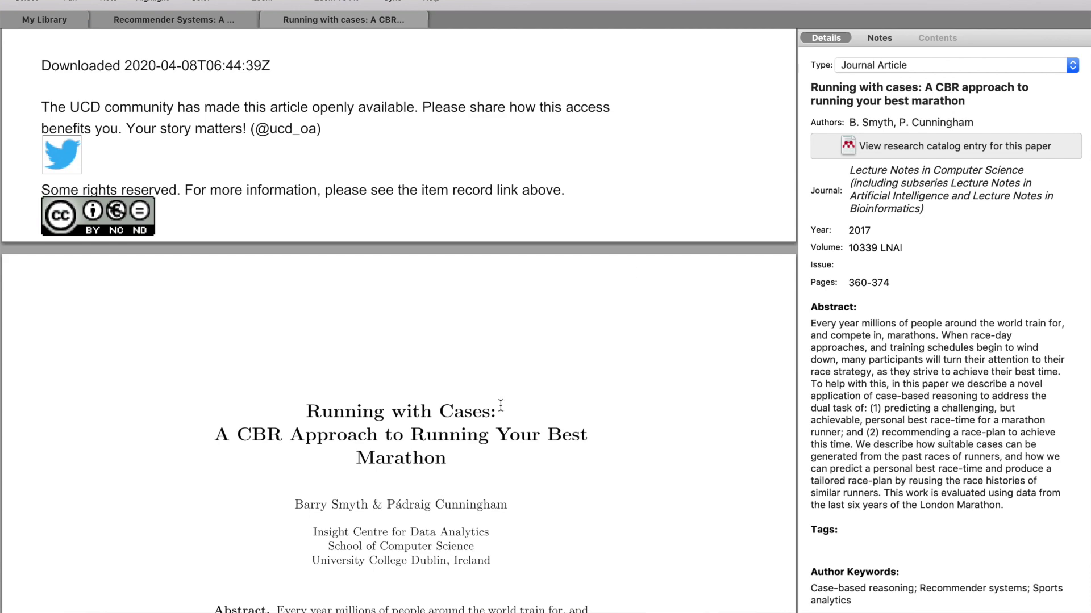
scroll(500, 405, "down", 3)
scroll(500, 405, "down", 8)
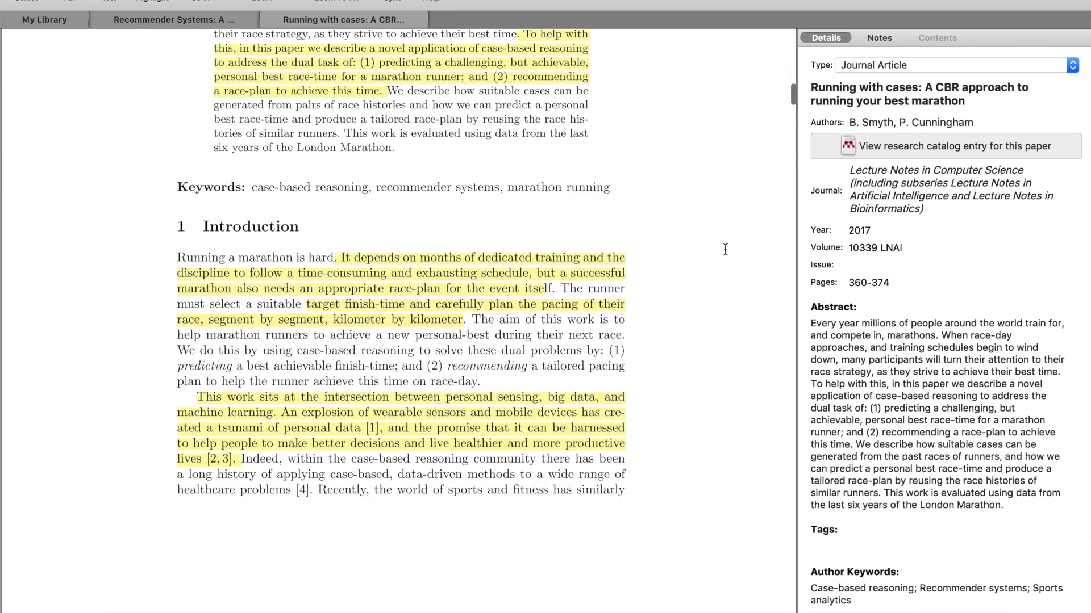
Check the paper's notes and details, then close the 'Running with cases' tab
left_click(879, 39)
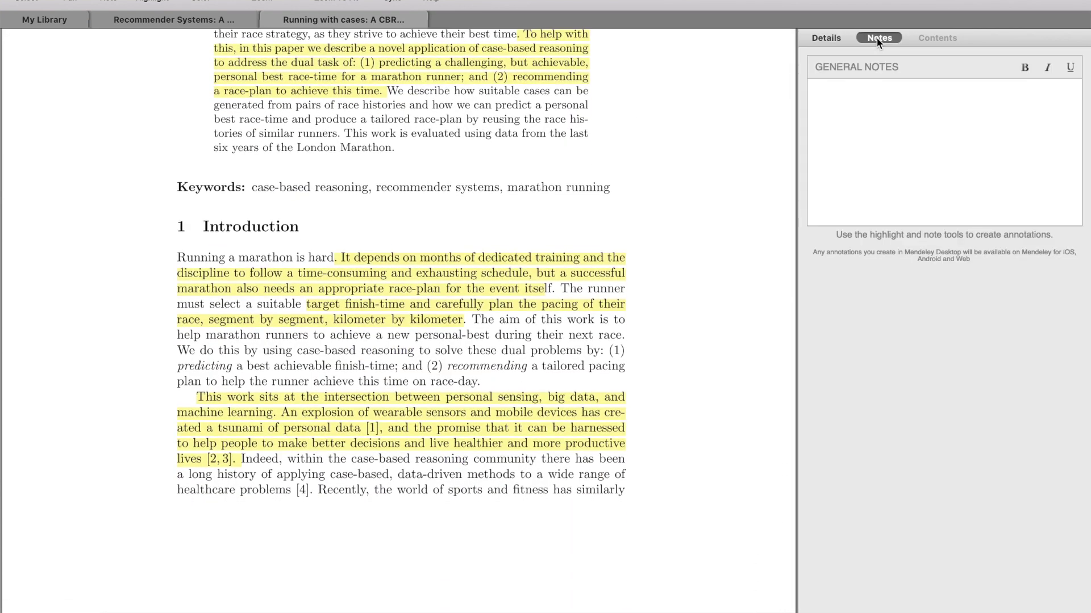
left_click(827, 37)
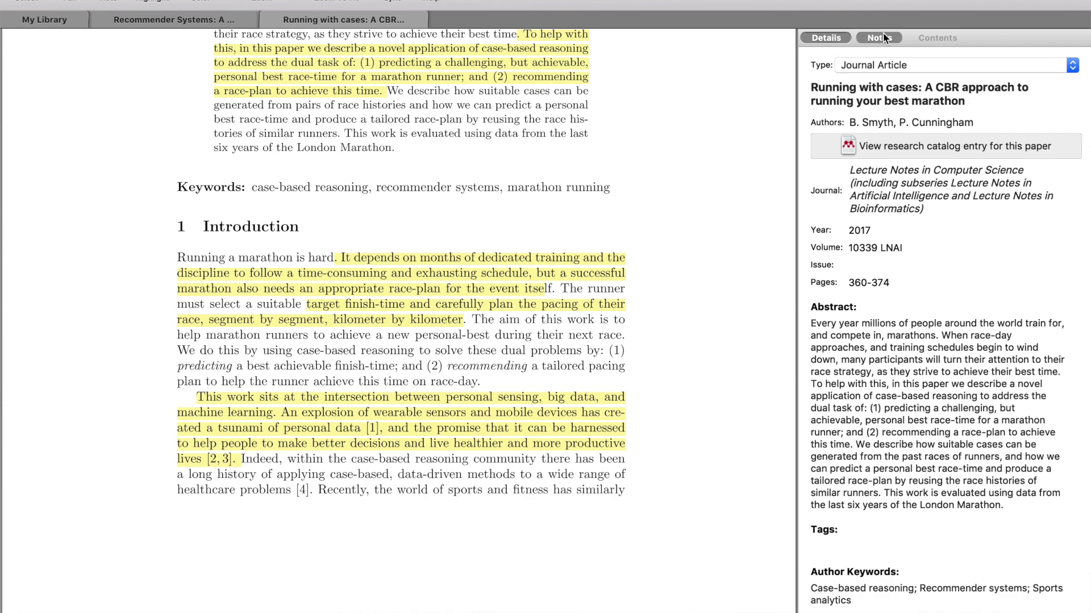
left_click(267, 20)
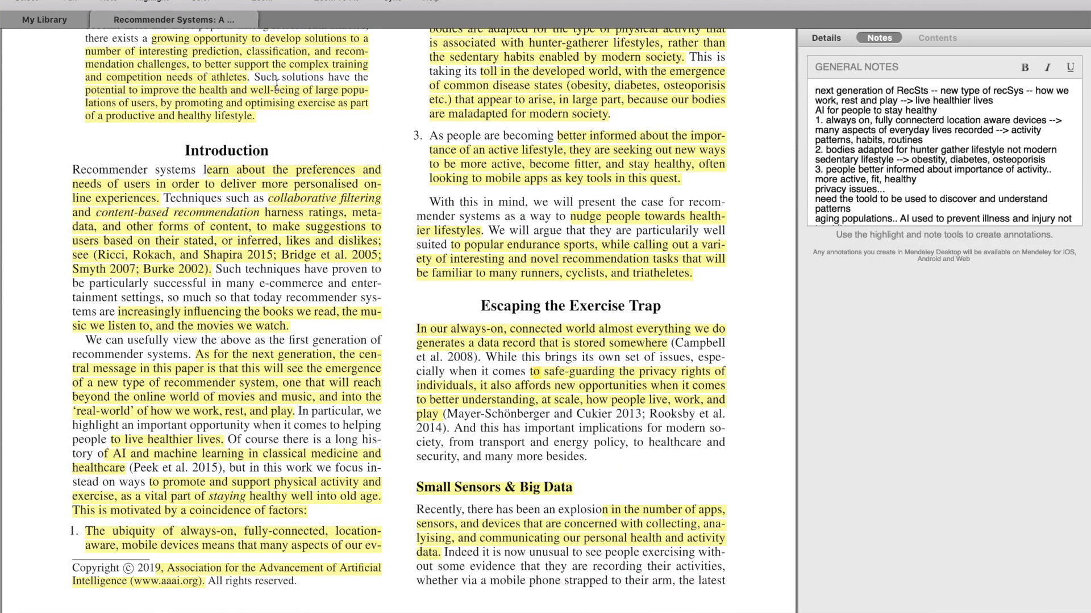
scroll(691, 128, "up", 5)
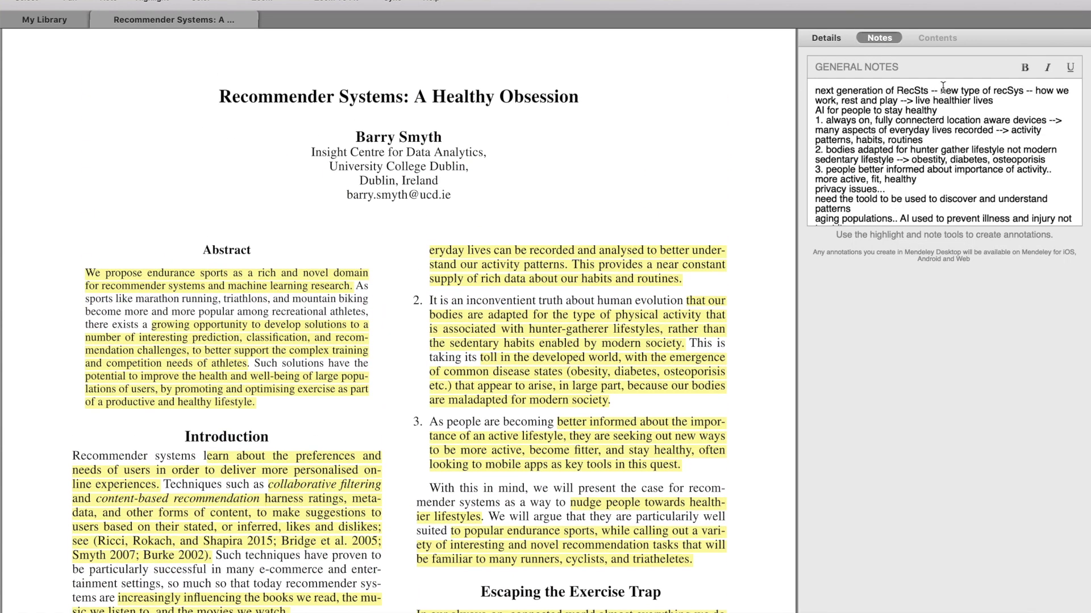
Read through the general notes for 'Recommender Systems: A Healthy Obsession'
left_click(841, 38)
left_click(885, 38)
scroll(884, 86, "down", 5)
scroll(884, 86, "down", 15)
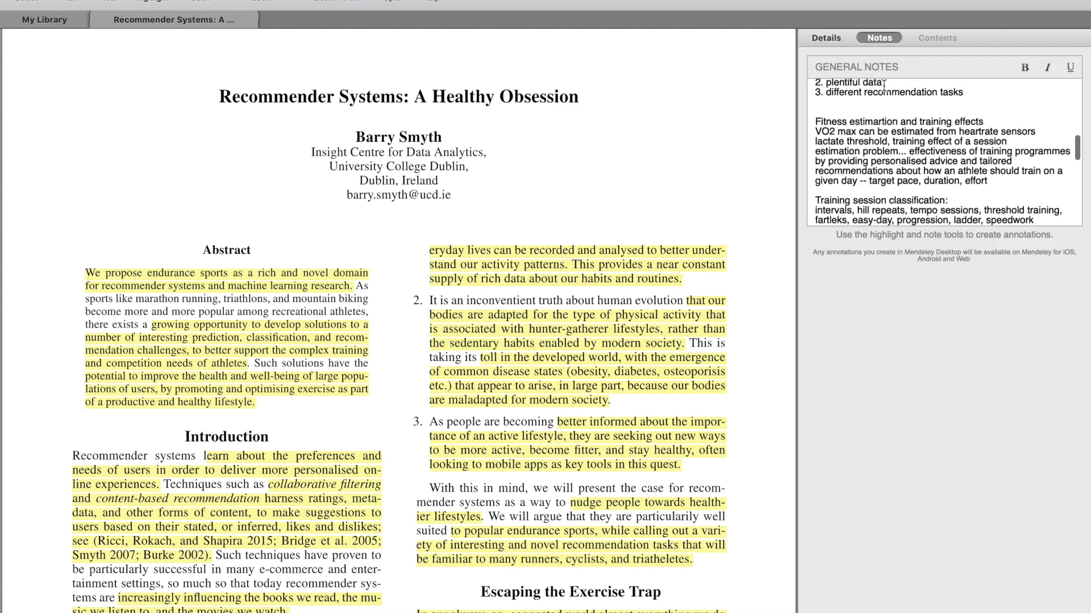
scroll(884, 86, "down", 8)
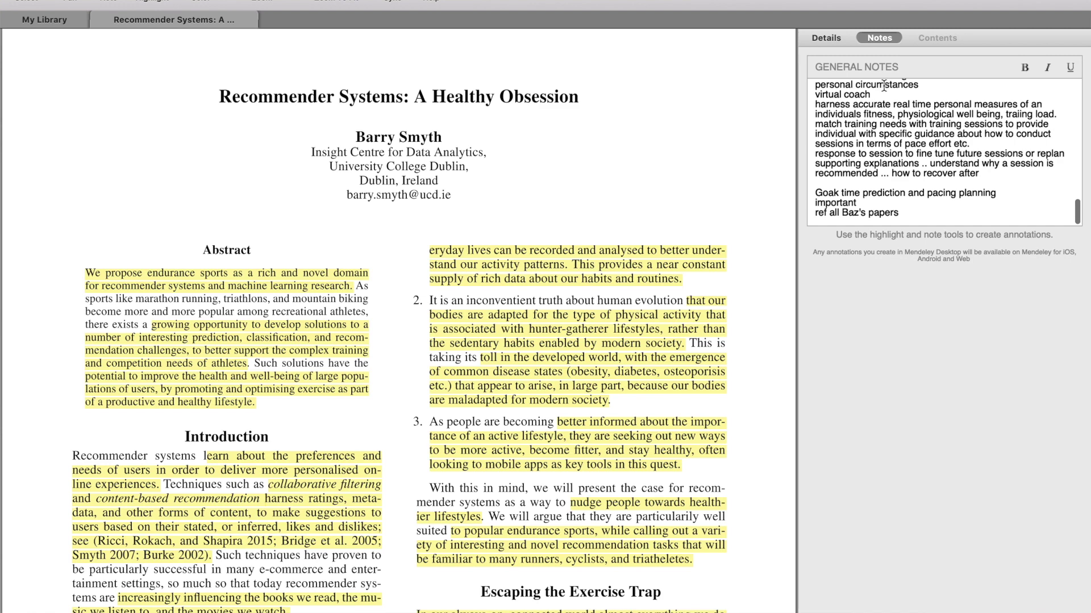
scroll(884, 86, "up", 20)
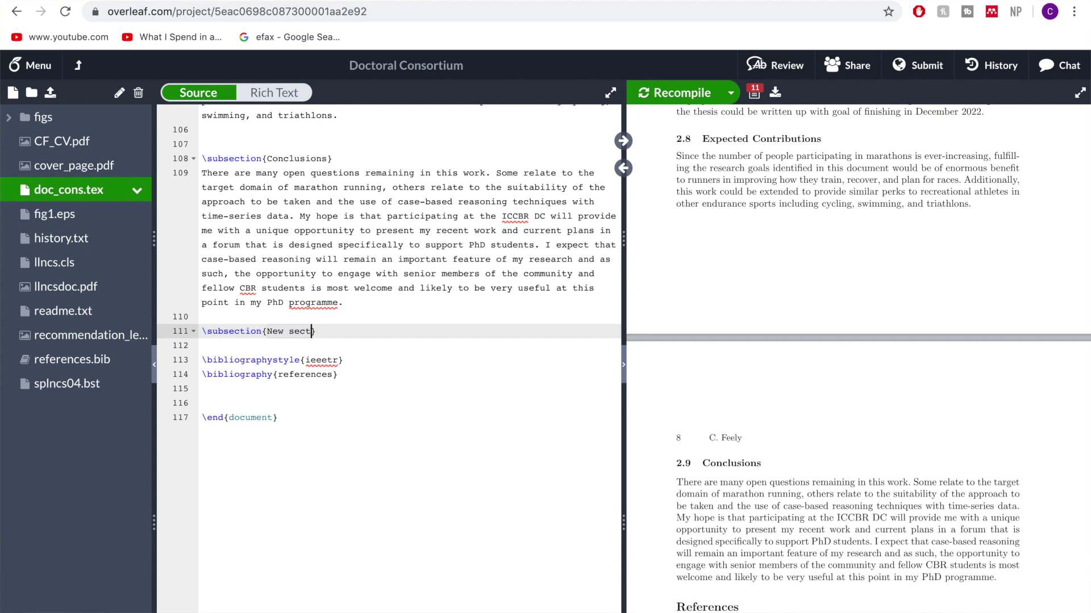
Recompile the document so the PDF shows section 2.10 New section
left_click(682, 94)
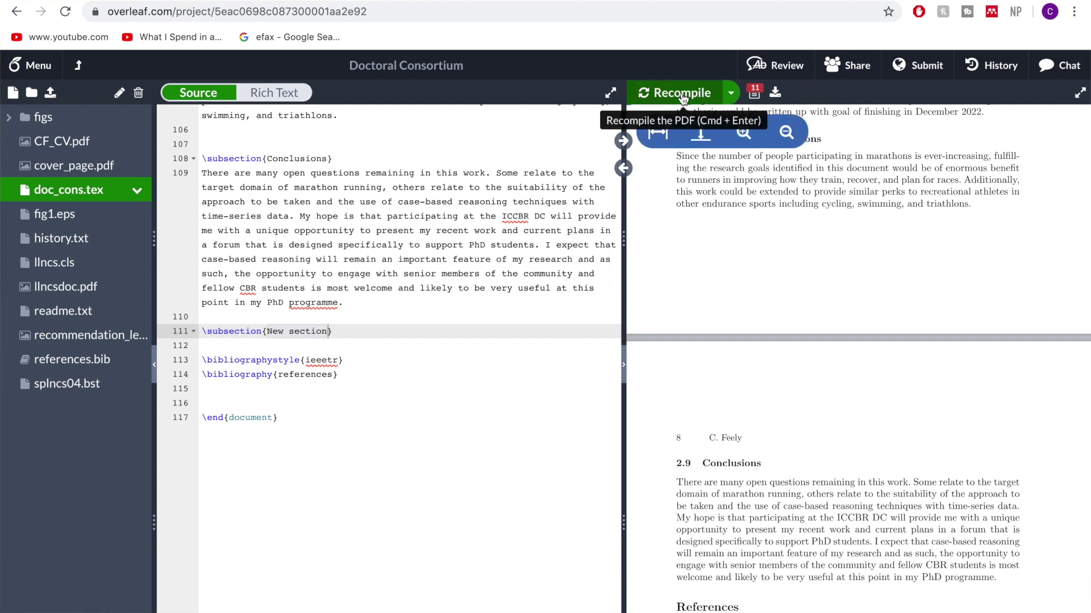
scroll(723, 273, "down", 1)
scroll(722, 272, "down", 3)
left_click_drag(768, 408, 670, 414)
left_click(680, 408)
Add \cite{smythInjury2020} on a new line under \subsection{New section} via autocomplete
left_click(438, 363)
left_click(427, 334)
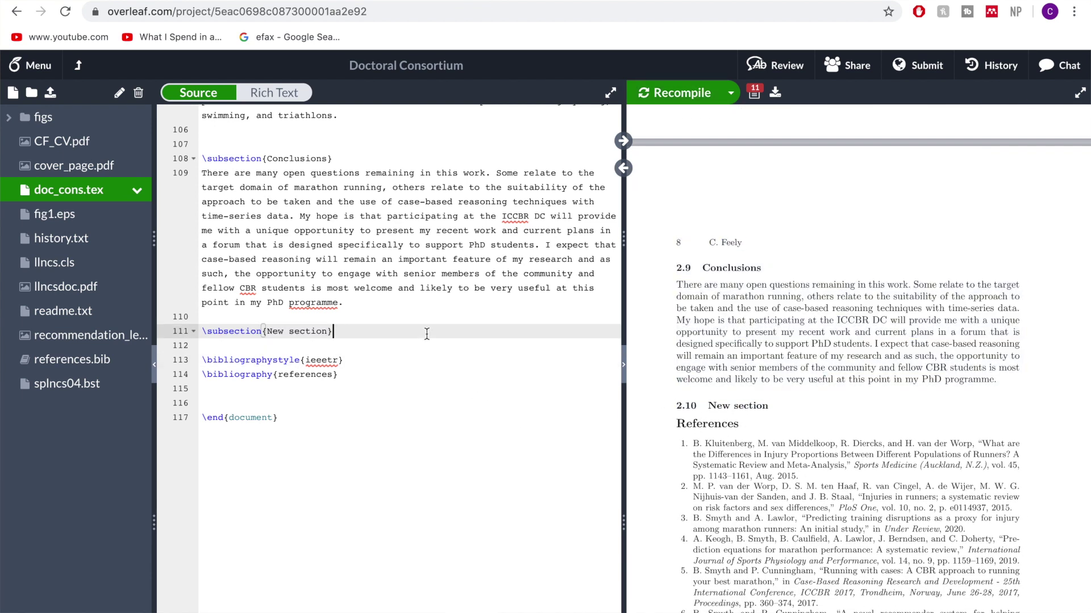
key("Return")
type("\\cite{")
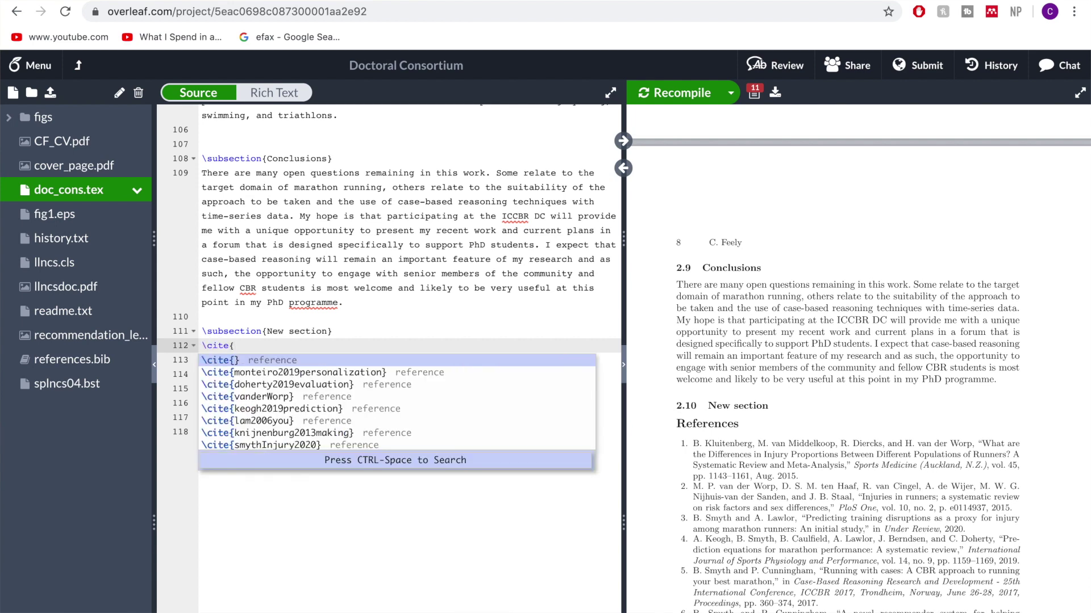
type("smy")
key("Return")
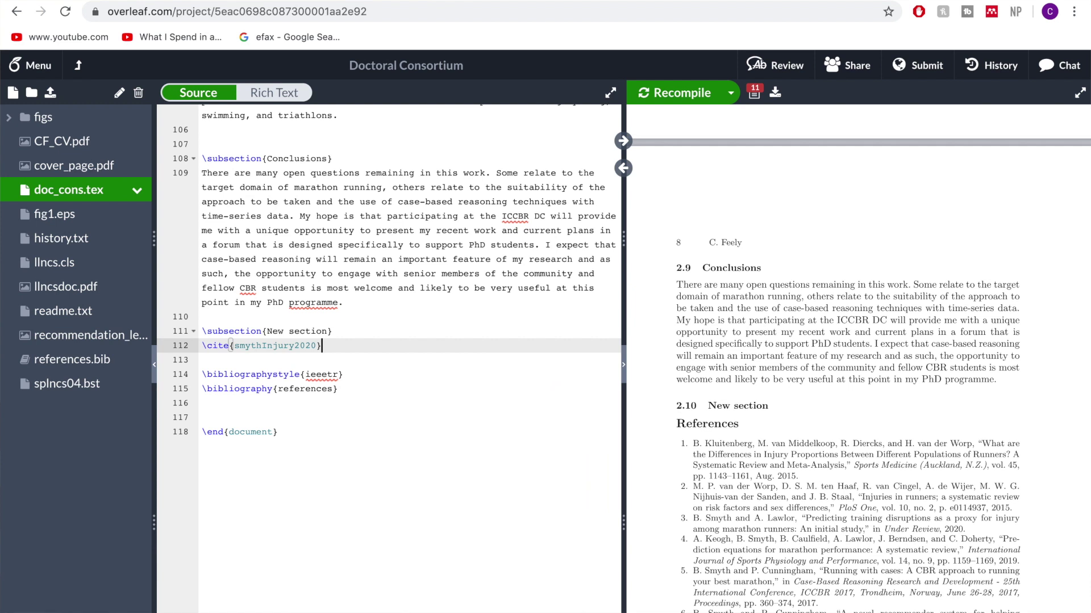
Wrap the citation in the sentence 'The authors of \cite{smythInjury2020} did a great job!'
left_click(653, 94)
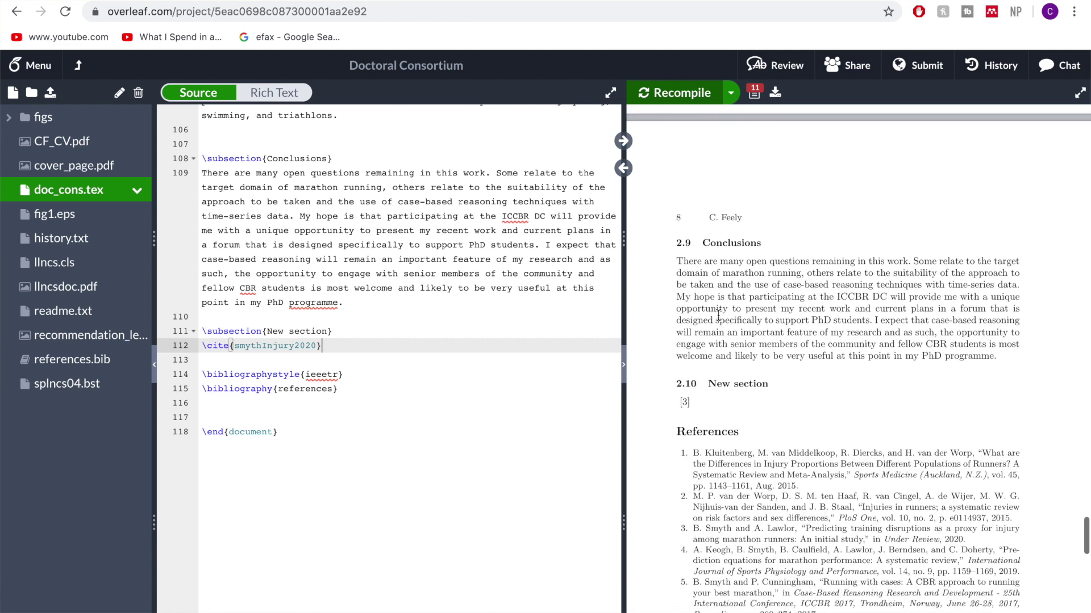
left_click(202, 346)
type("The authro")
key("BackSpace")
key("BackSpace")
type("ors of")
type("did a gre")
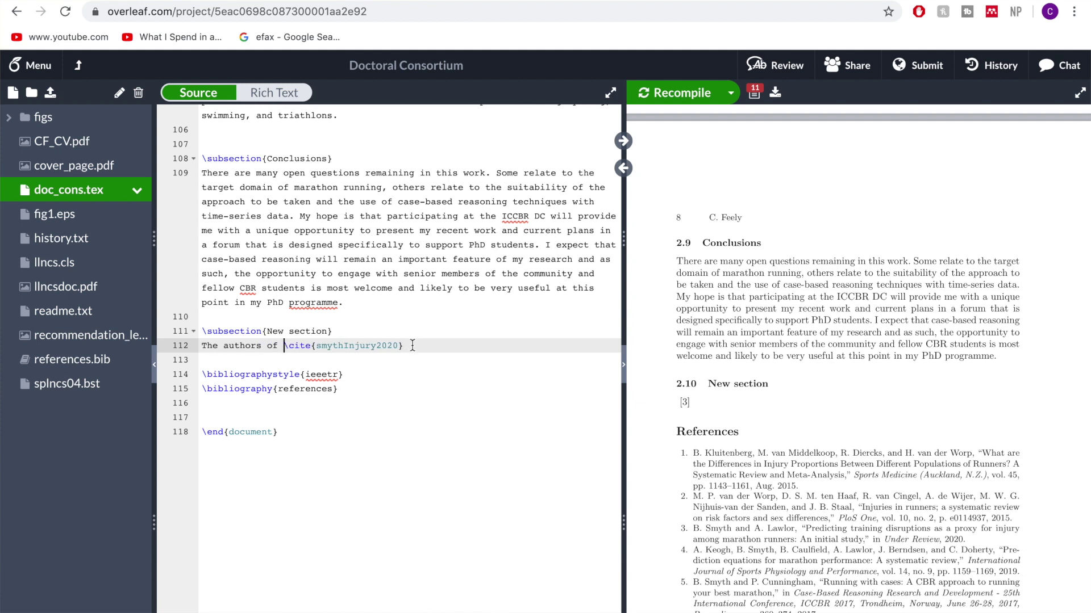
type("at job!")
Recompile and confirm the PDF reads 'The authors of [3] did a great job!'
left_click(673, 94)
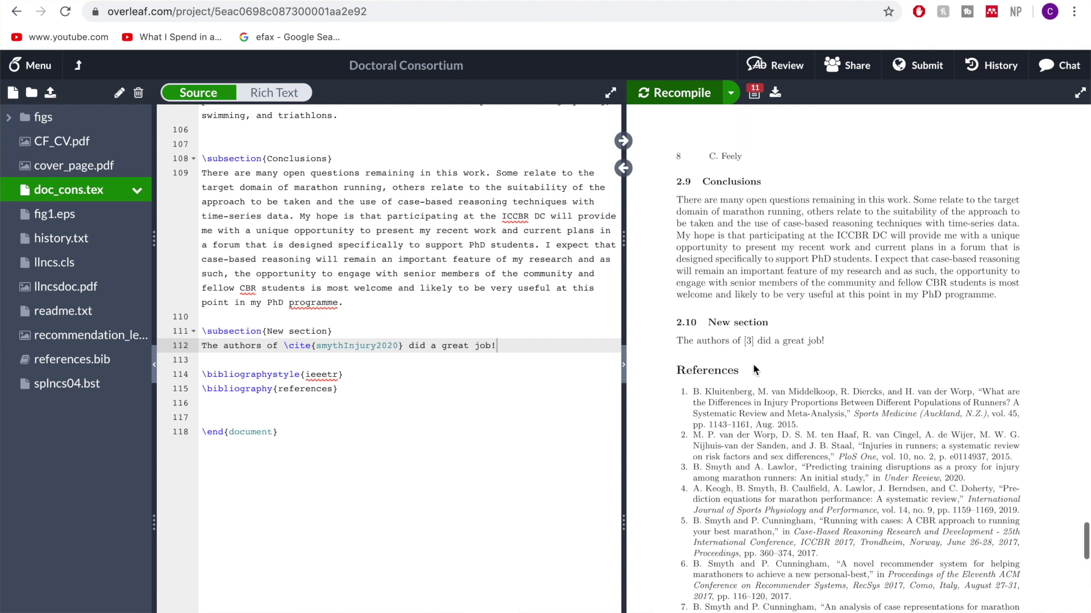
left_click_drag(682, 321, 790, 337)
left_click(790, 337)
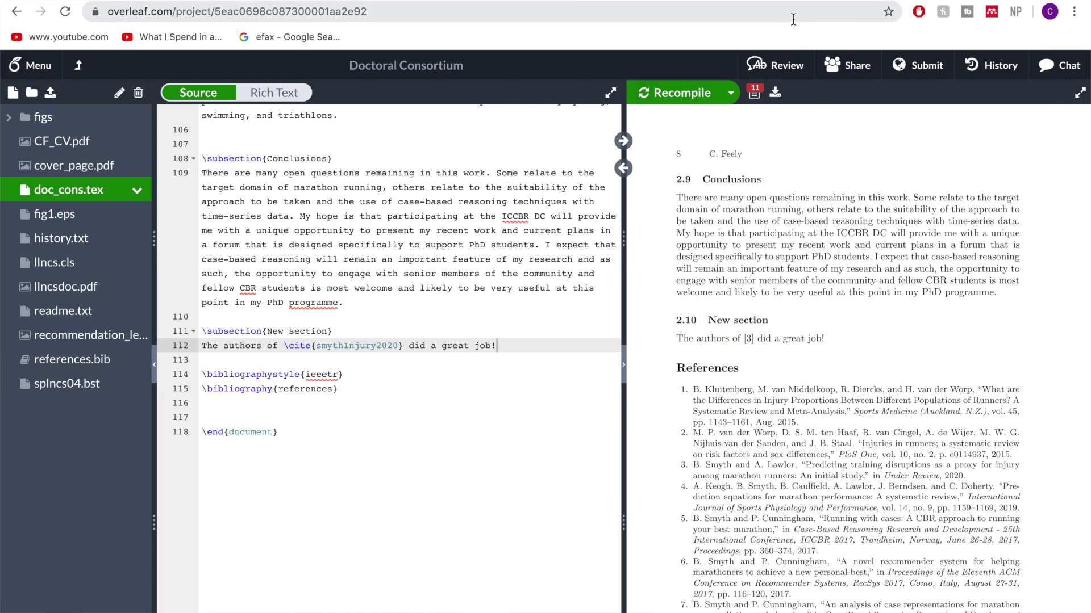